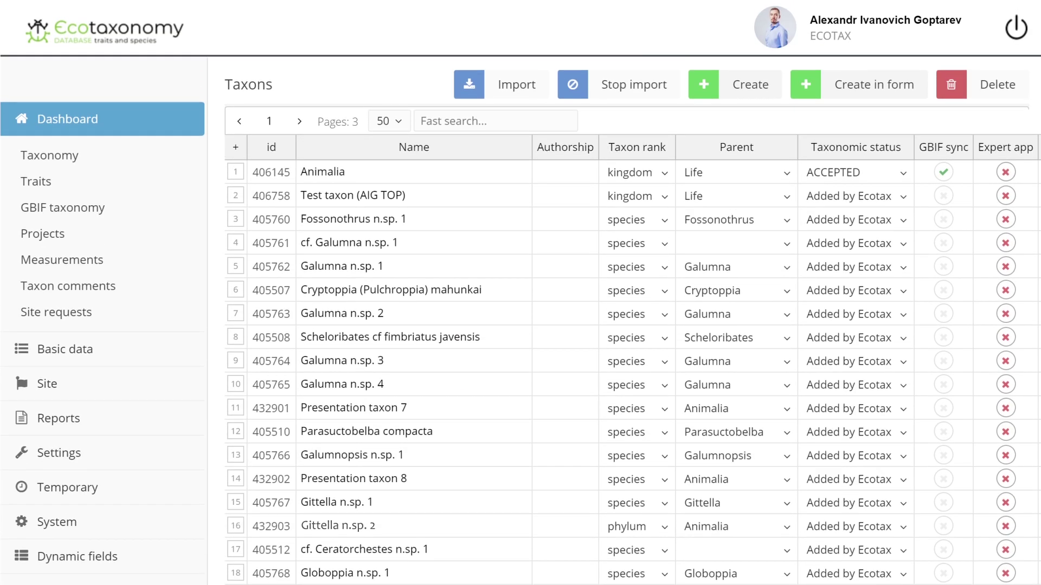
# Open the Epilohmanniidae record and scroll through its tree of life
pyautogui.rightClick(470, 233)
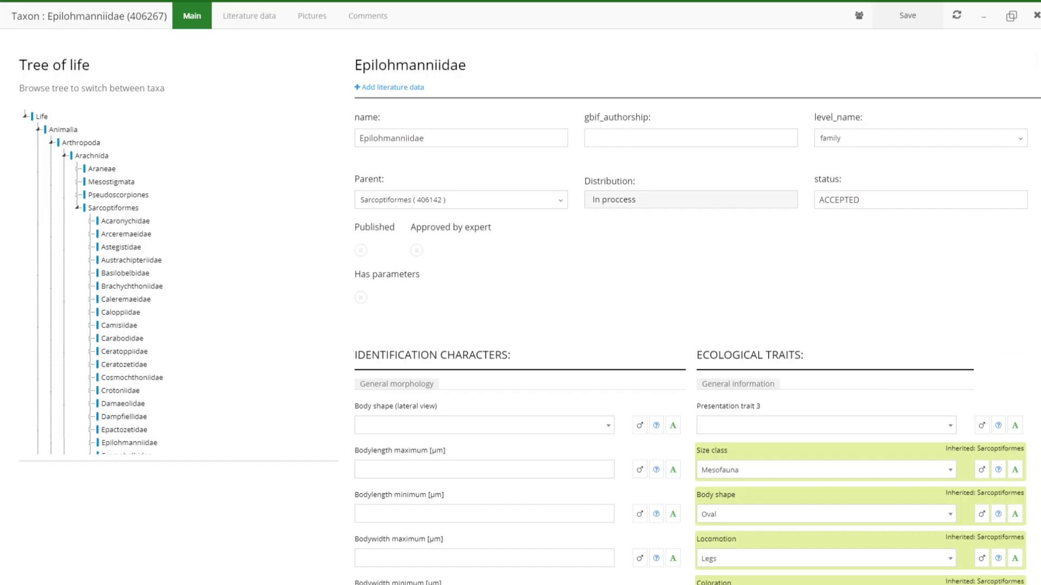
pyautogui.scroll(-3, 174, 282)
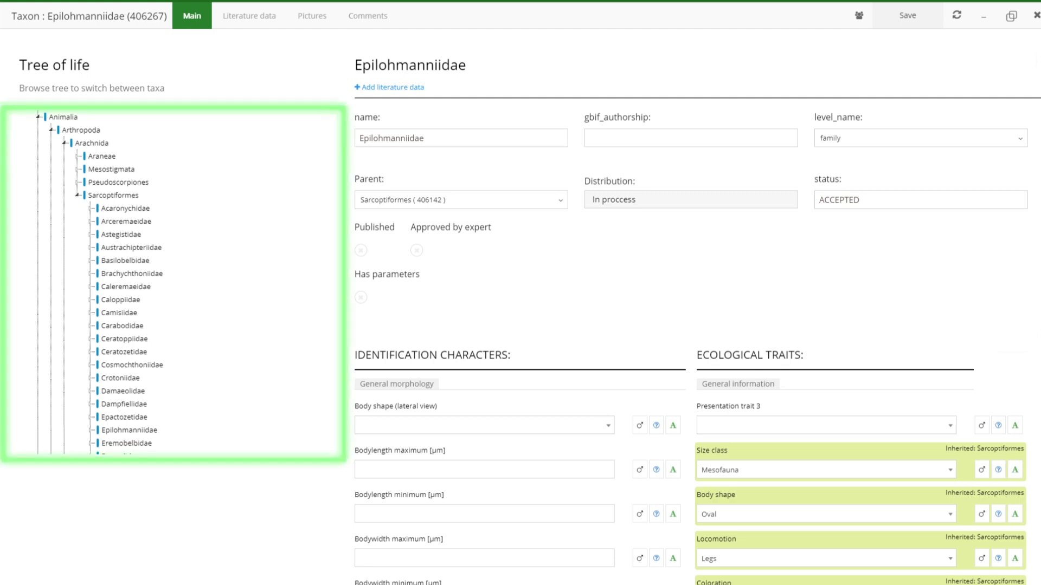
pyautogui.scroll(-5, 173, 282)
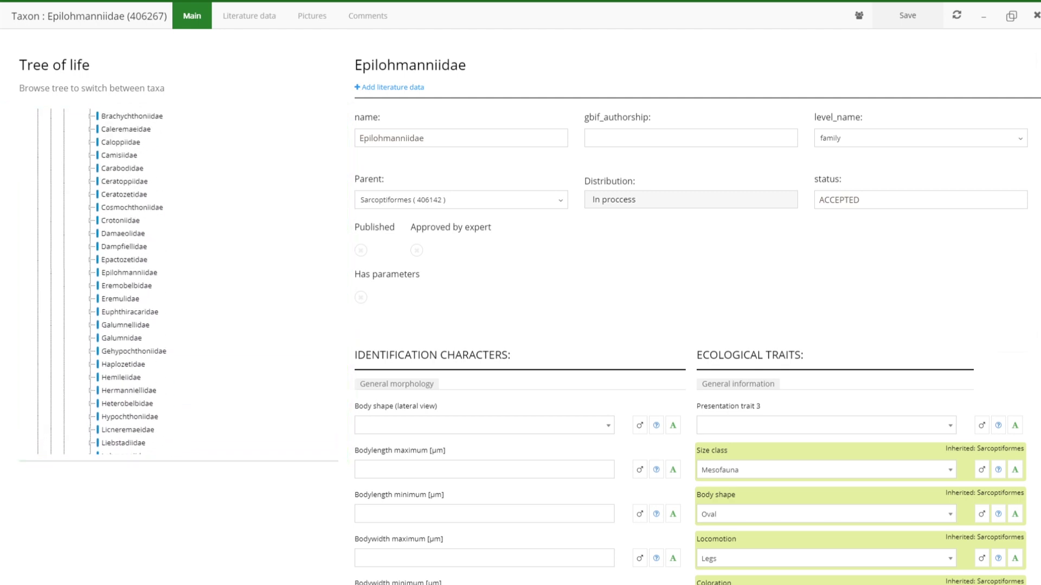
pyautogui.scroll(3, 174, 282)
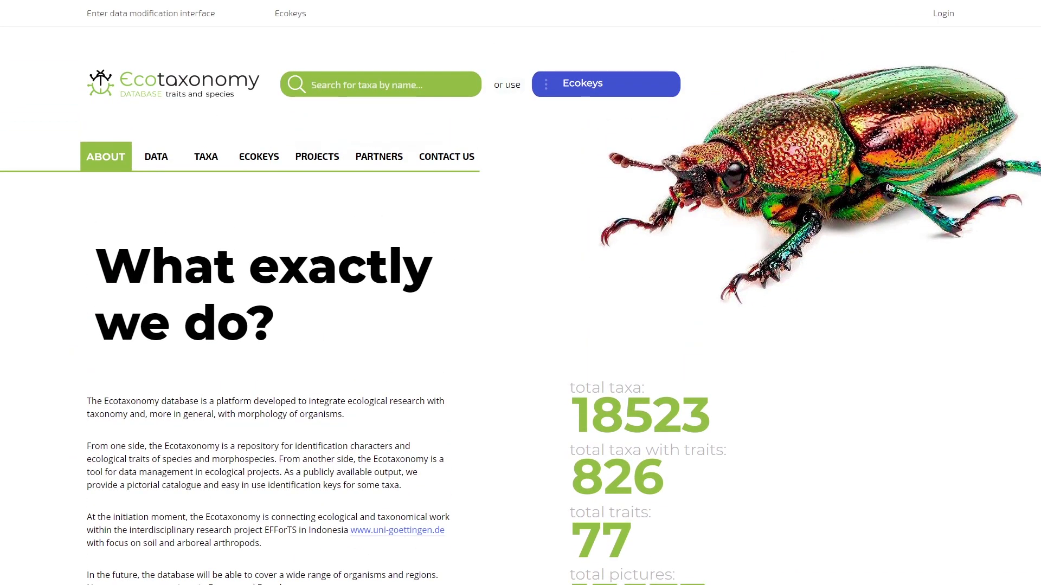
# Search the public site for 'Galumna'
pyautogui.write('Galumna')
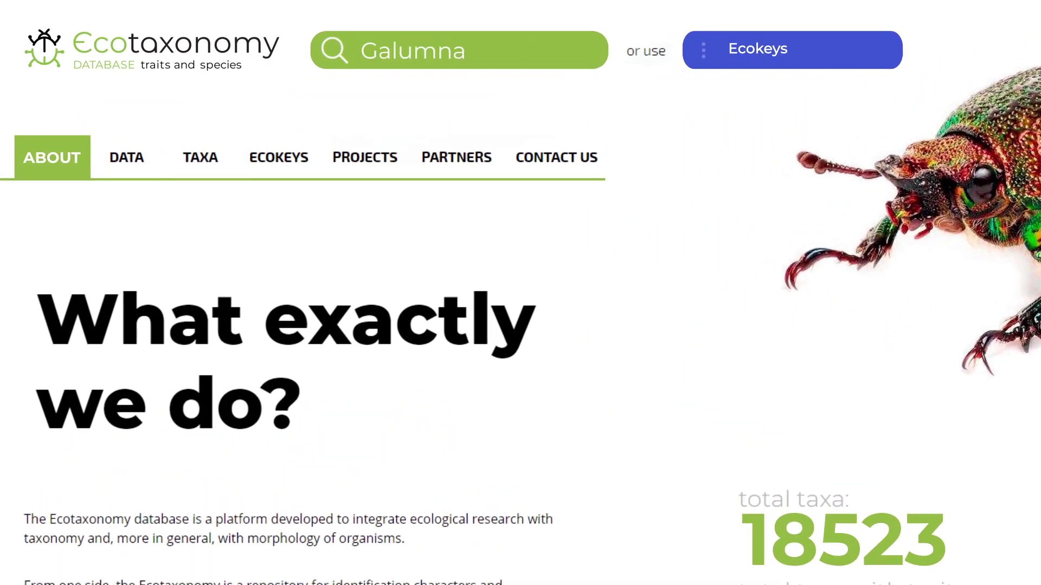
pyautogui.press('Return')
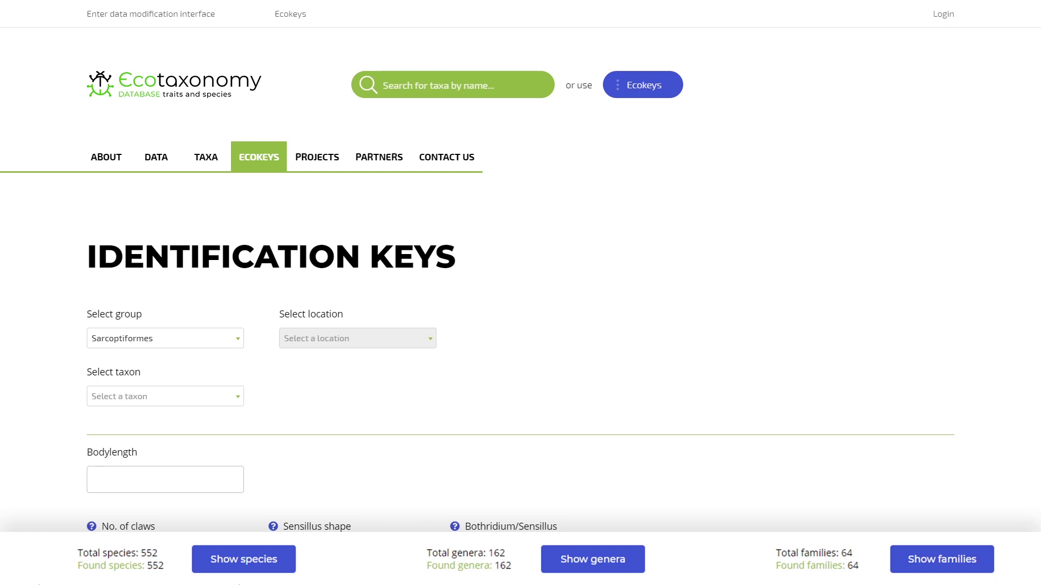
# Browse the Sarcoptiformes identification key result cards
pyautogui.scroll(-8, 521, 293)
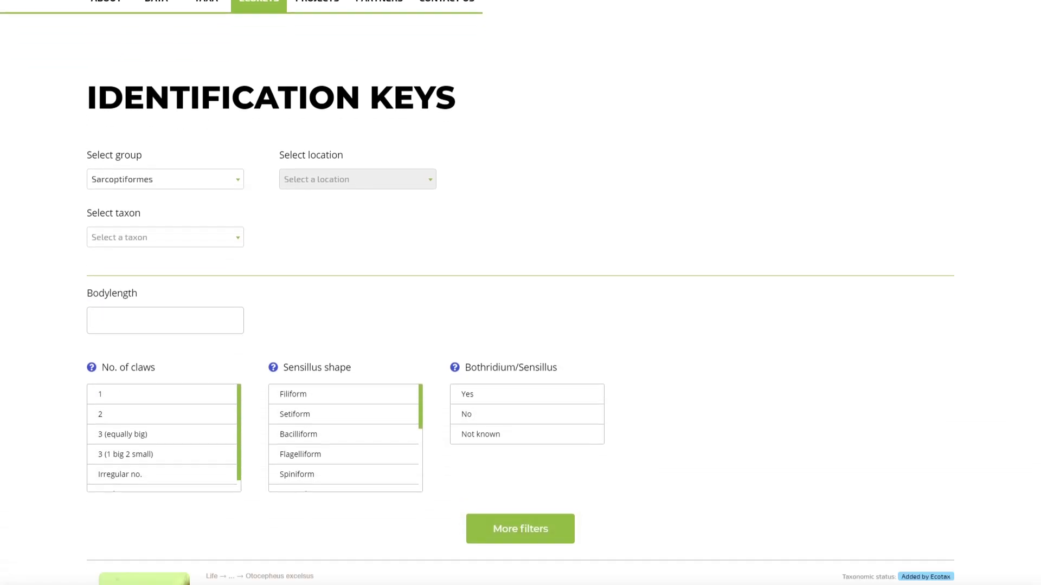
pyautogui.scroll(-4, 521, 292)
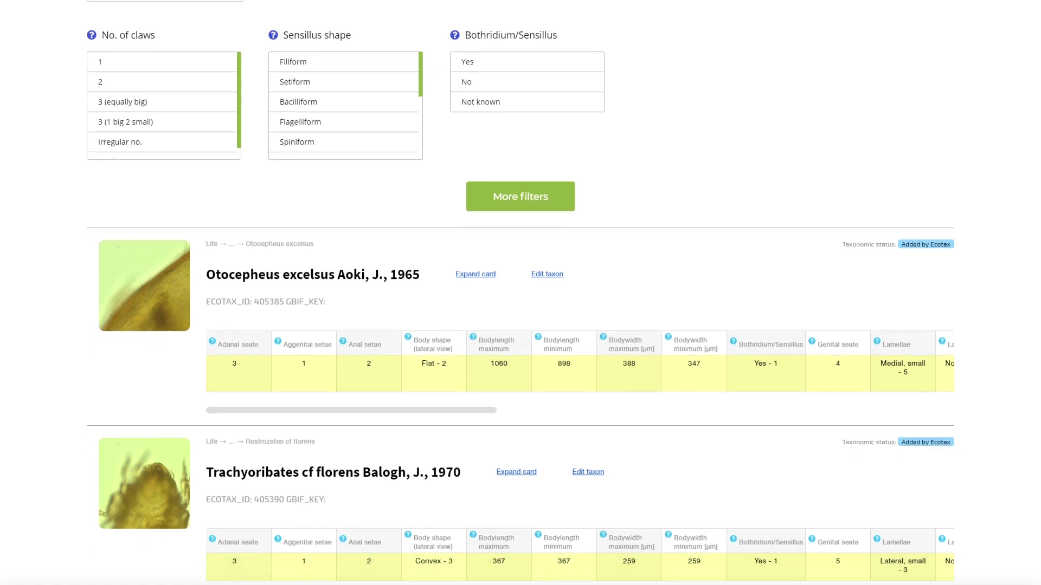
pyautogui.scroll(-3, 521, 293)
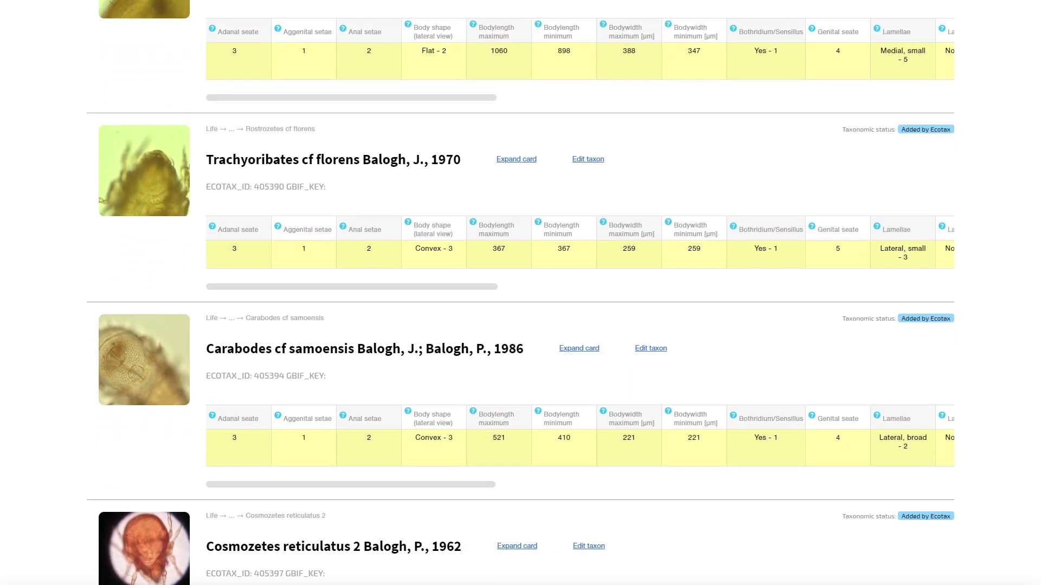
pyautogui.scroll(3, 520, 293)
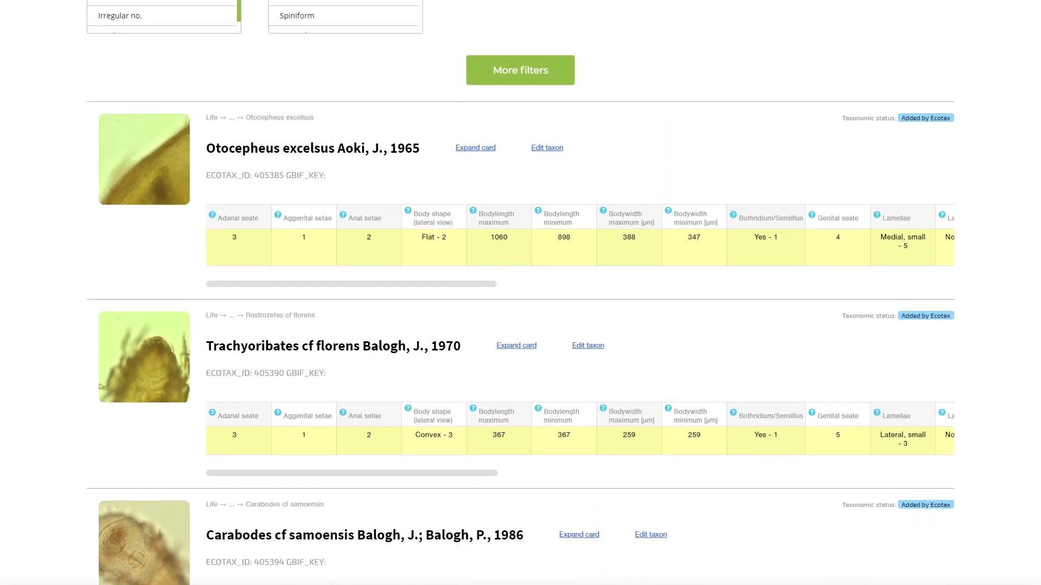
pyautogui.hscroll(5, 580, 236)
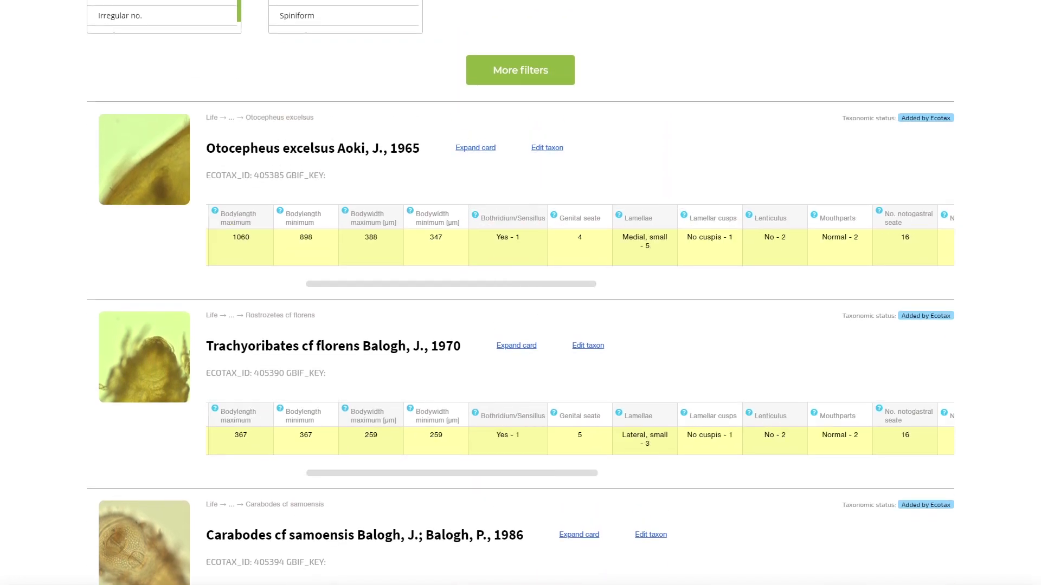
pyautogui.hscroll(4, 580, 236)
pyautogui.hscroll(-4, 580, 236)
# View the Lenticulus trait explanation, then close it
pyautogui.click(749, 215)
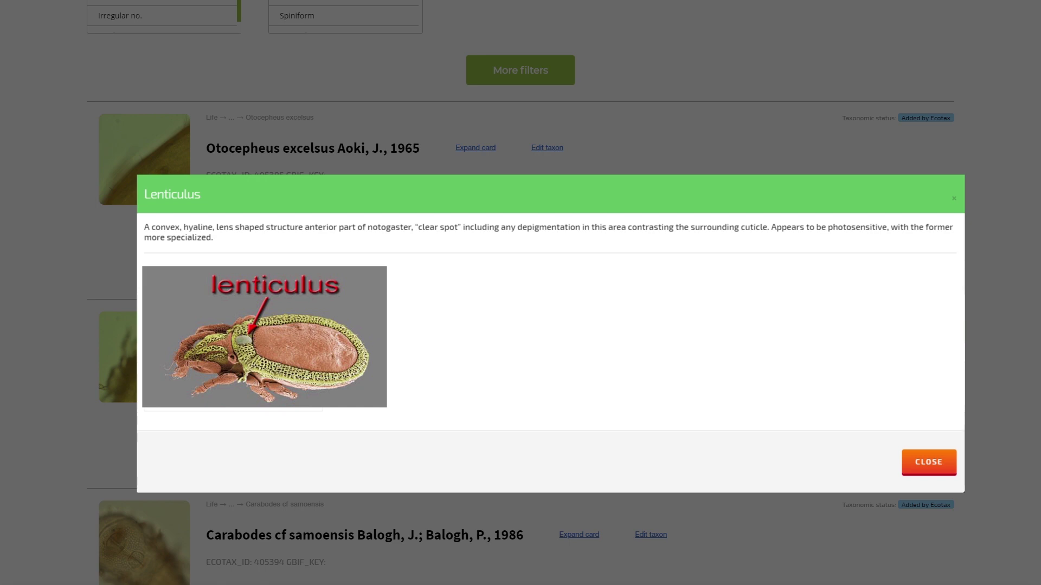
pyautogui.press('Escape')
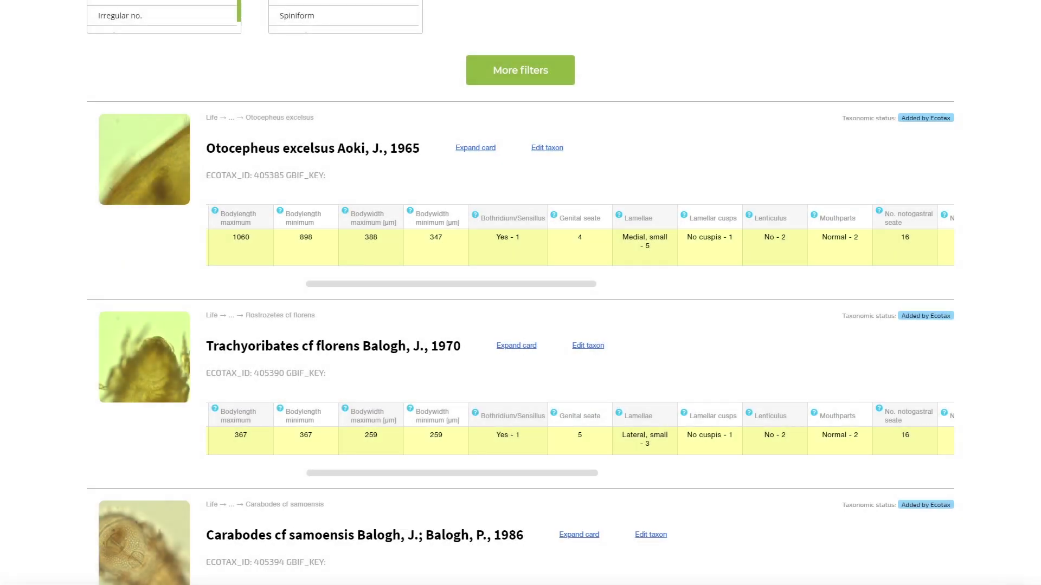
pyautogui.hscroll(-5, 580, 336)
pyautogui.scroll(-5, 520, 292)
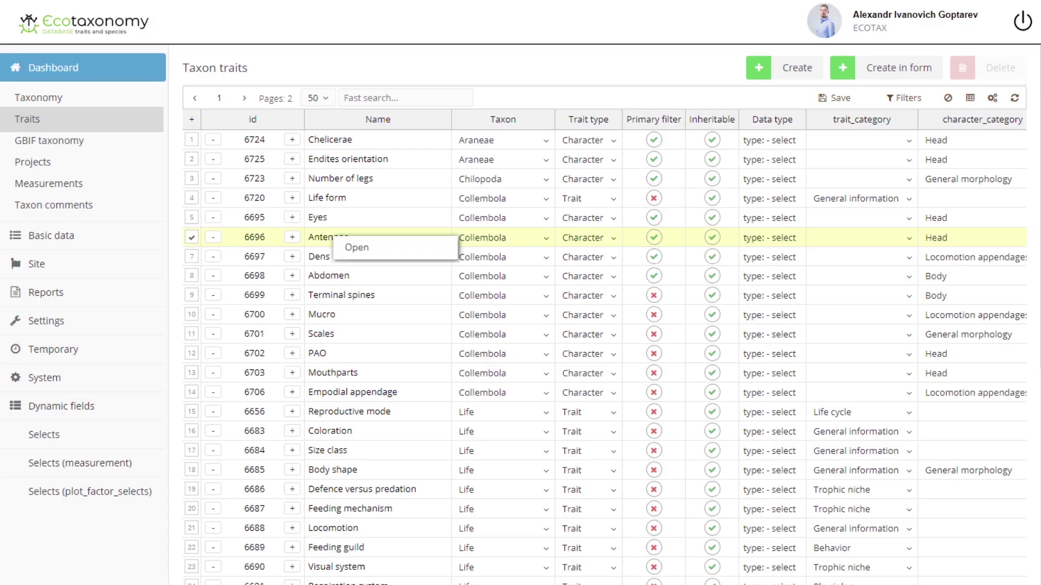
# Describe the Antennae picture as filiform antennae of many roughly equal segments, then open the license choices
pyautogui.click(355, 248)
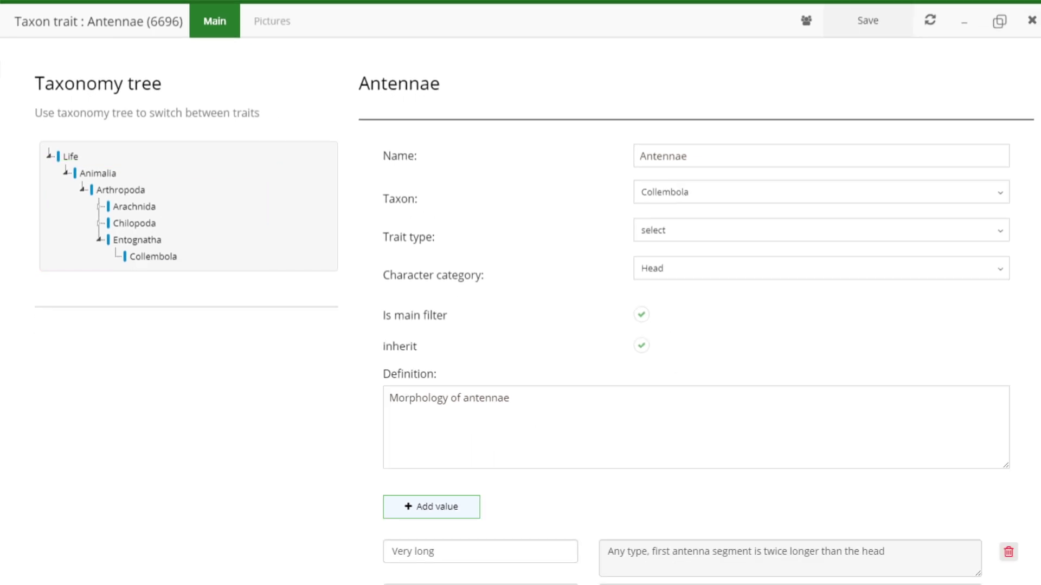
pyautogui.click(154, 256)
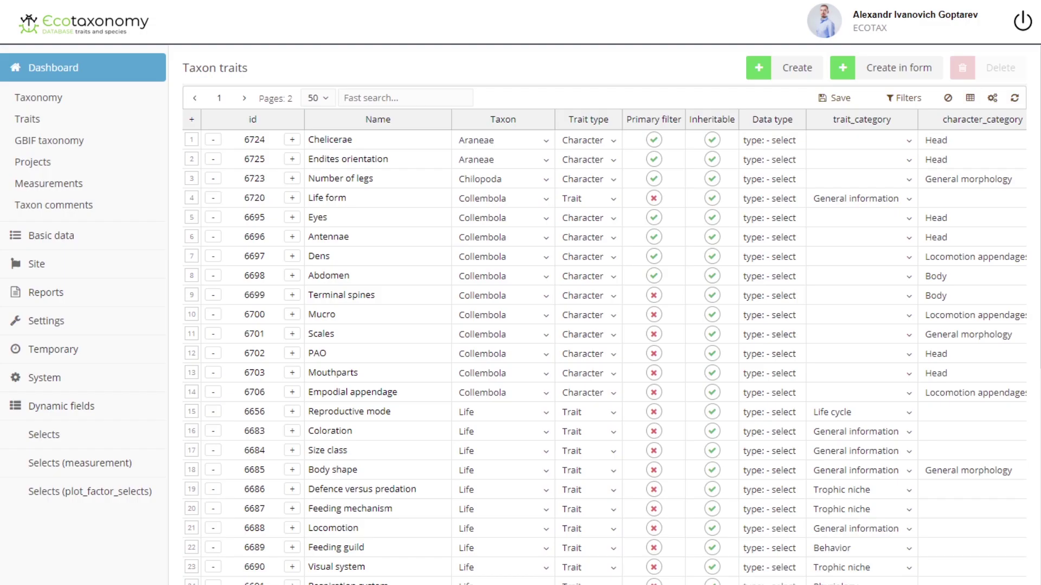
pyautogui.write('e')
pyautogui.write('st_trait')
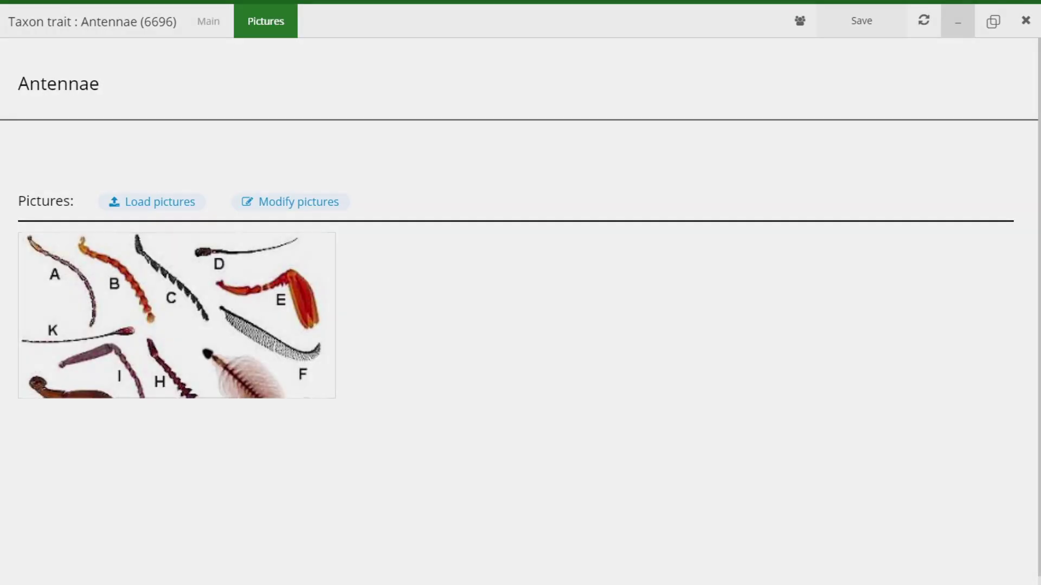
pyautogui.write('he filiform antennae are constituted out of many segments that are more or less equal in size. If I would be an insect, I would l')
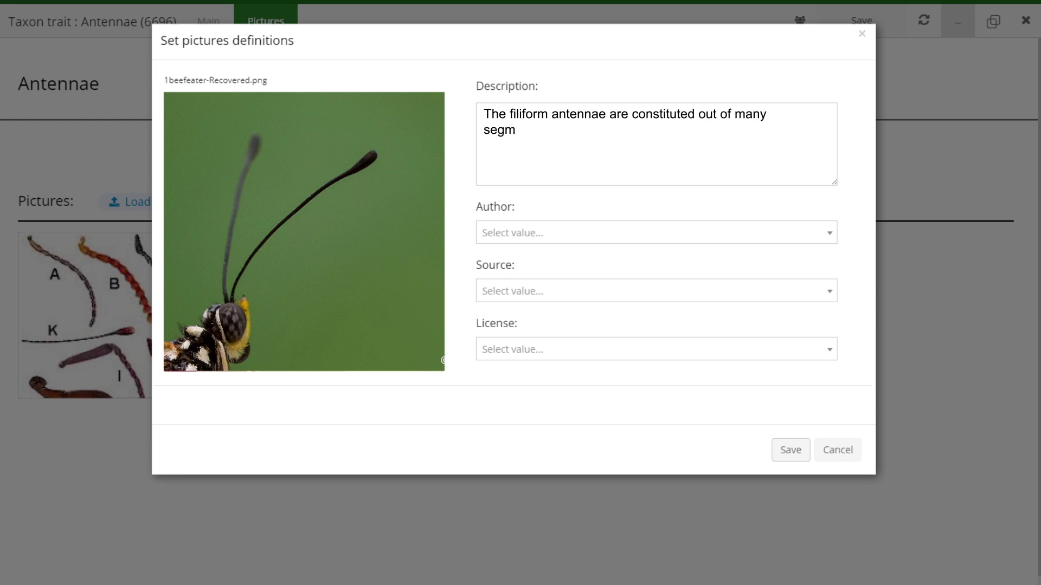
pyautogui.write('ove to have one of those.')
pyautogui.click(656, 349)
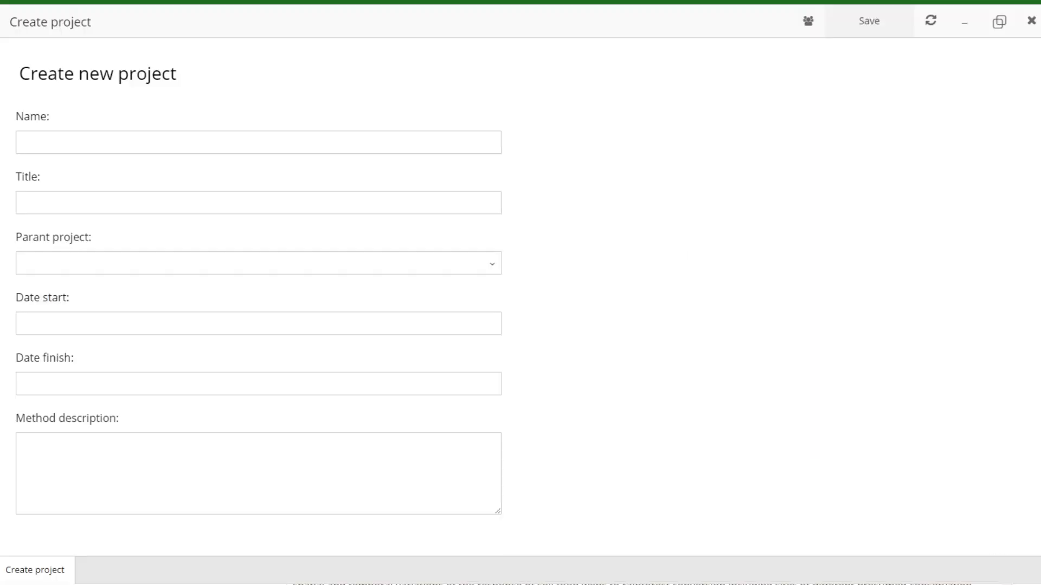
# Create project Test_project running from 15.08.2018 to 15.08.2019
pyautogui.write('Test_project')
pyautogui.click(258, 264)
pyautogui.click(869, 20)
pyautogui.write('Tes')
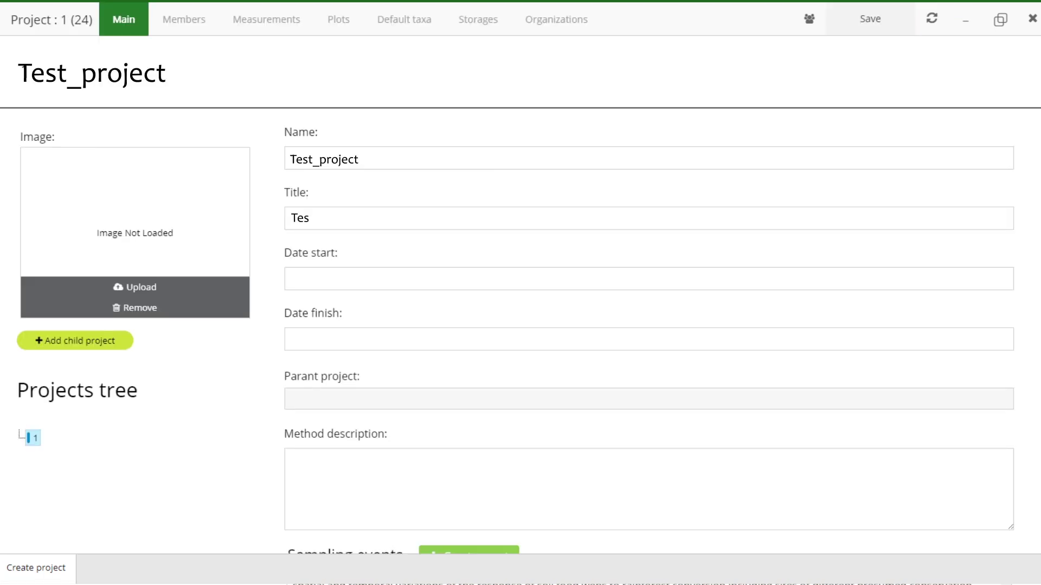
pyautogui.write('t_projec15.08.2018')
pyautogui.press('Tab')
pyautogui.write('15.08.')
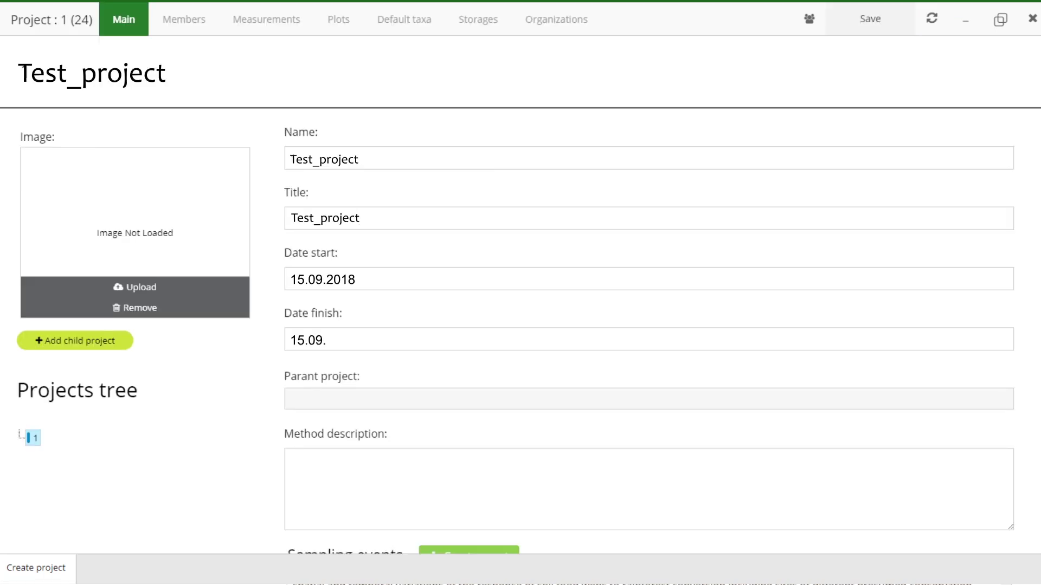
pyautogui.write('2019')
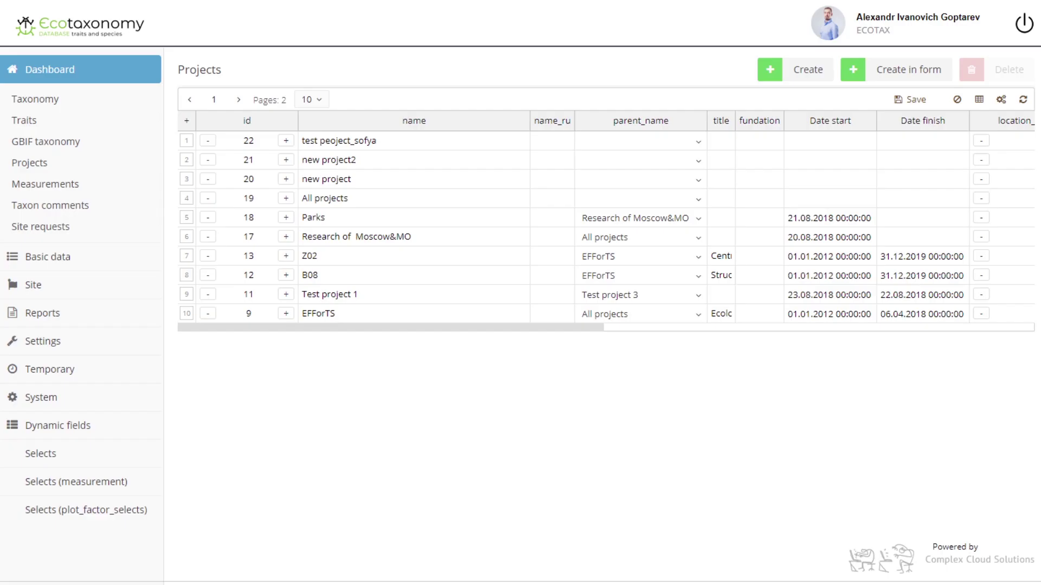
# Open project B08 from the projects list and scroll its record
pyautogui.rightClick(319, 294)
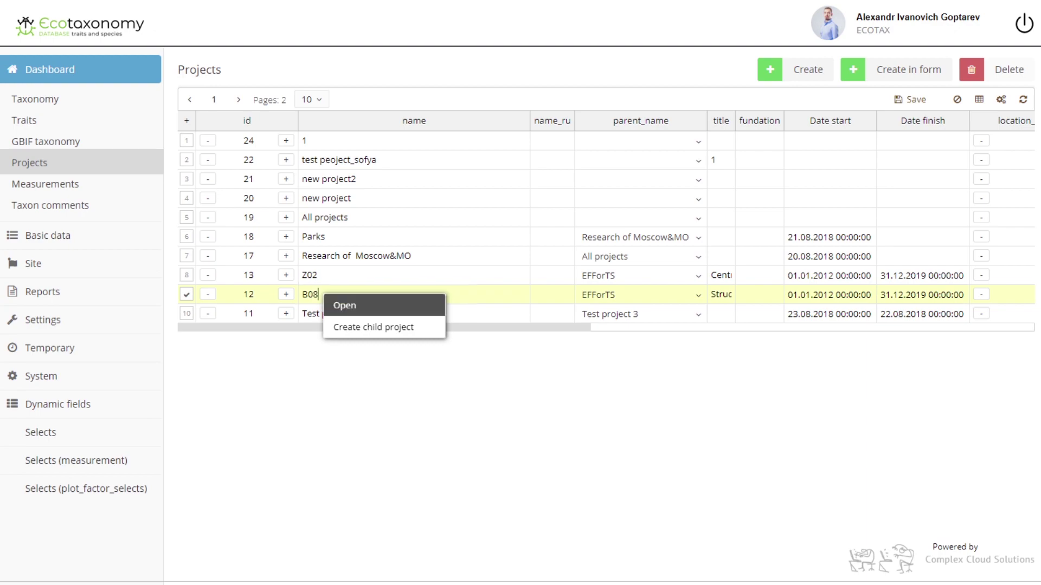
pyautogui.click(344, 305)
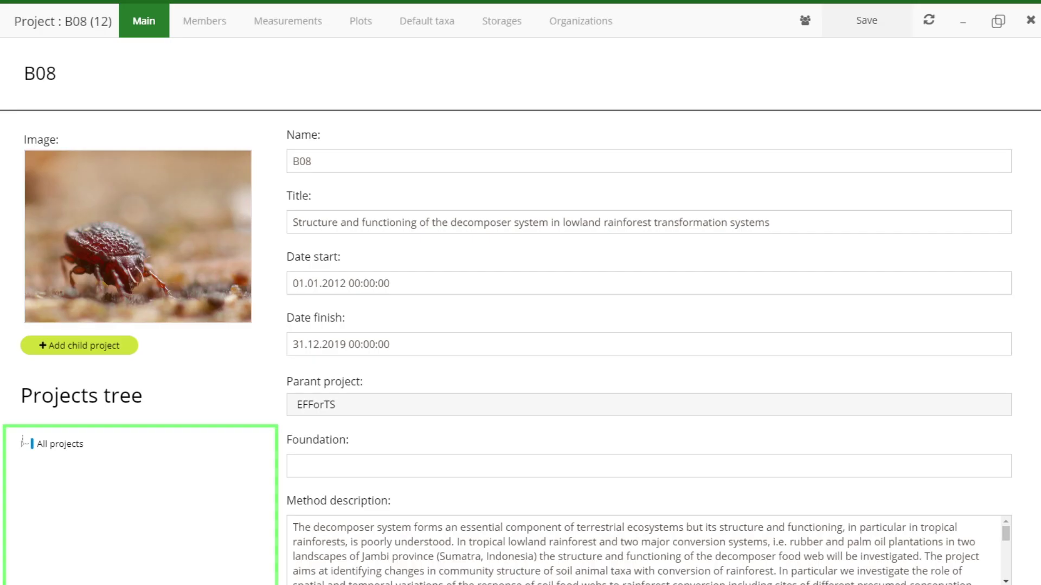
pyautogui.scroll(-5, 521, 293)
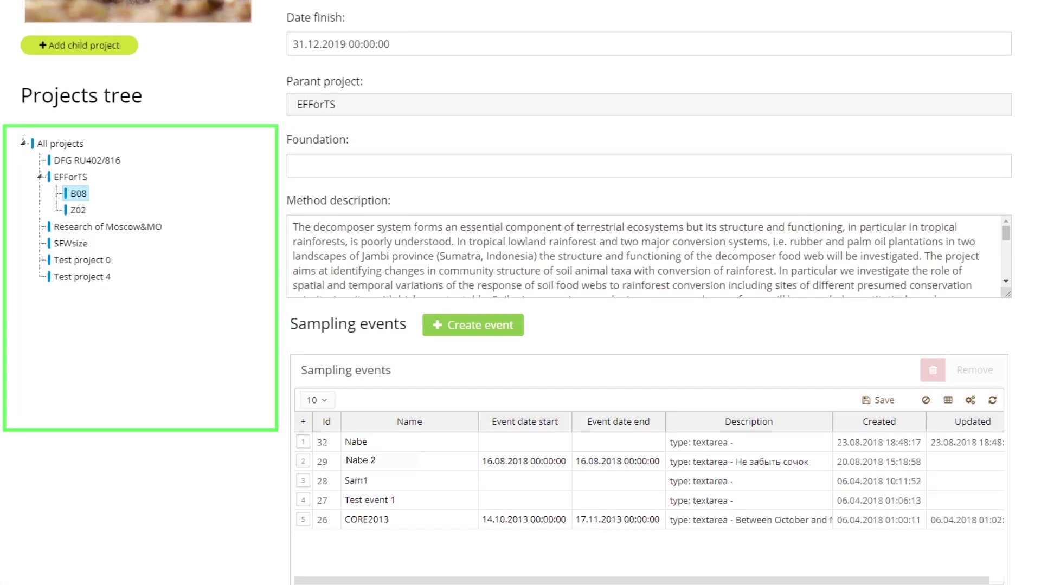
pyautogui.scroll(-3, 645, 256)
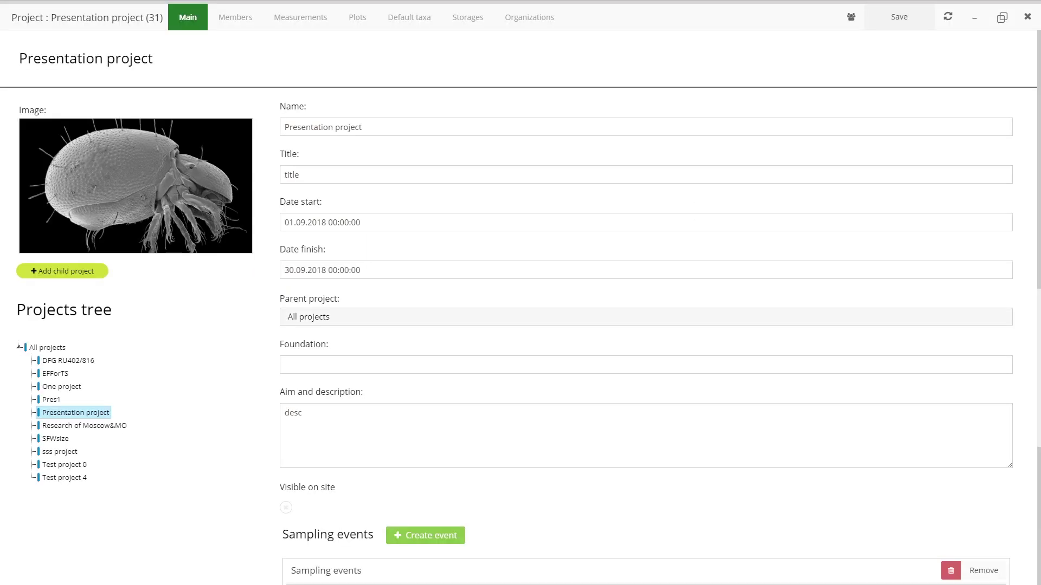
# Open the sampling event and the record of Otocepheus excelsus individual 0DA2B0CD
pyautogui.scroll(-3, 520, 293)
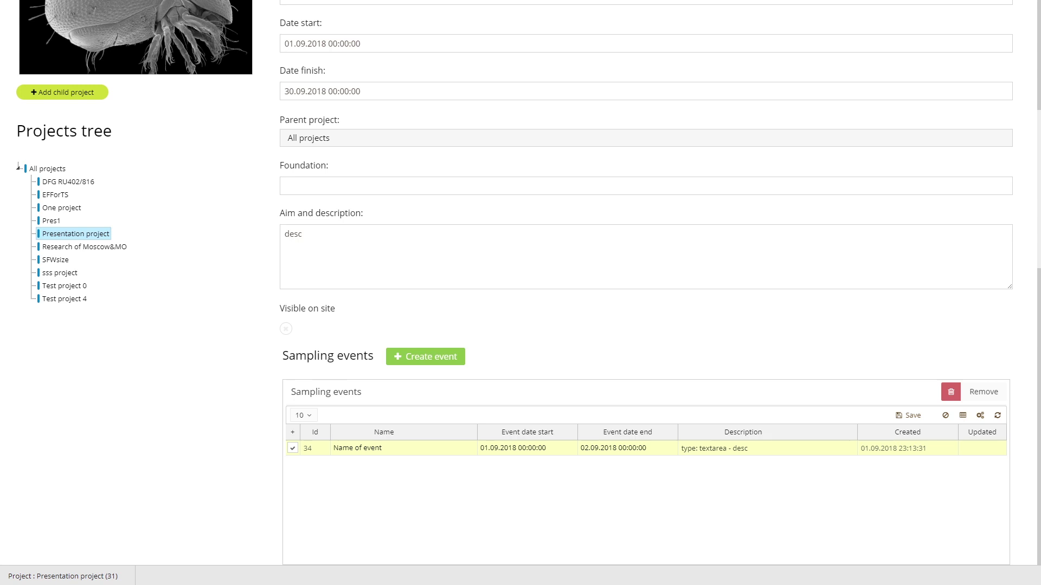
pyautogui.rightClick(392, 449)
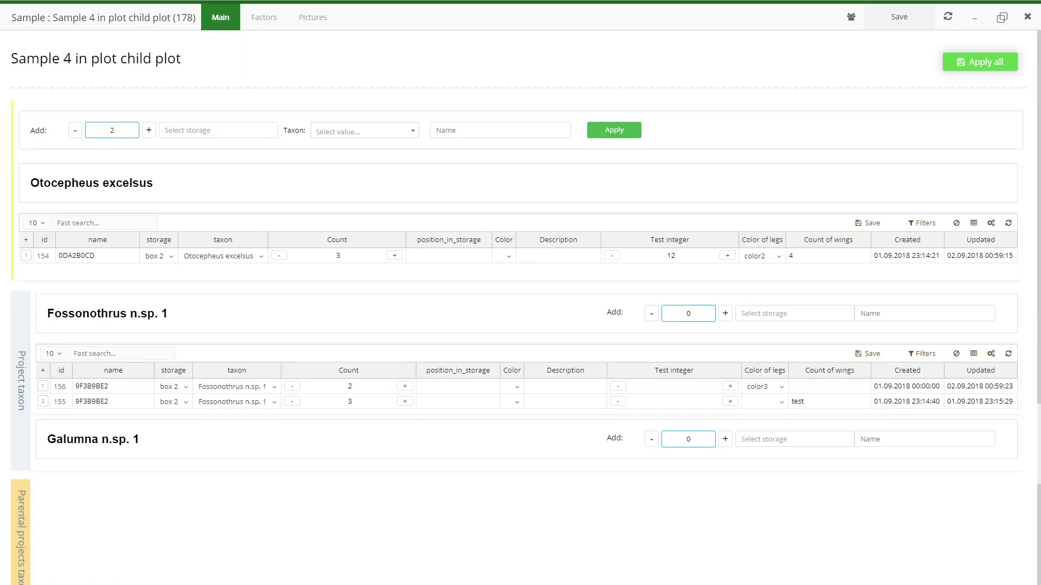
pyautogui.click(364, 131)
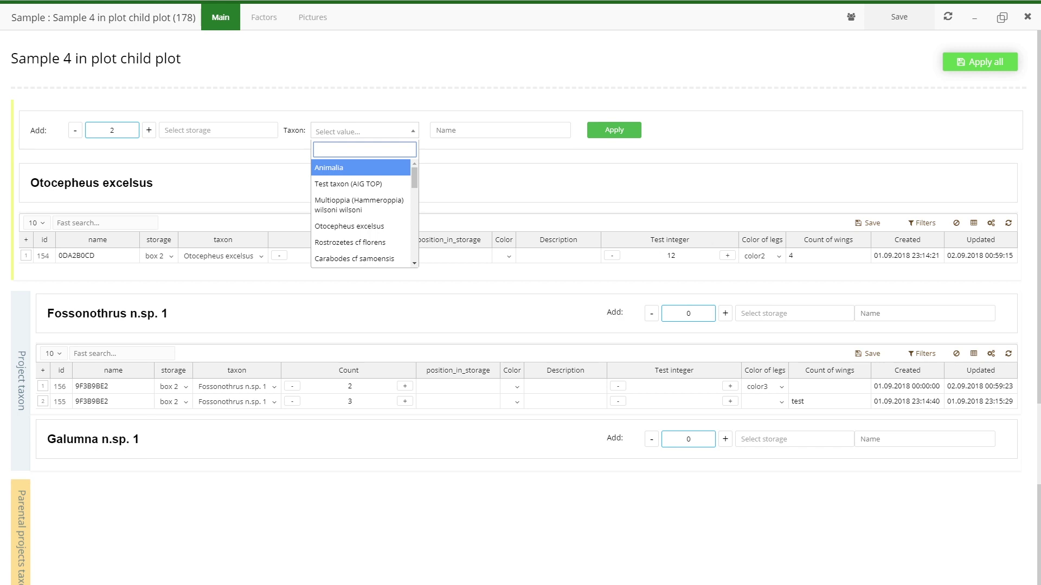
pyautogui.press('Escape')
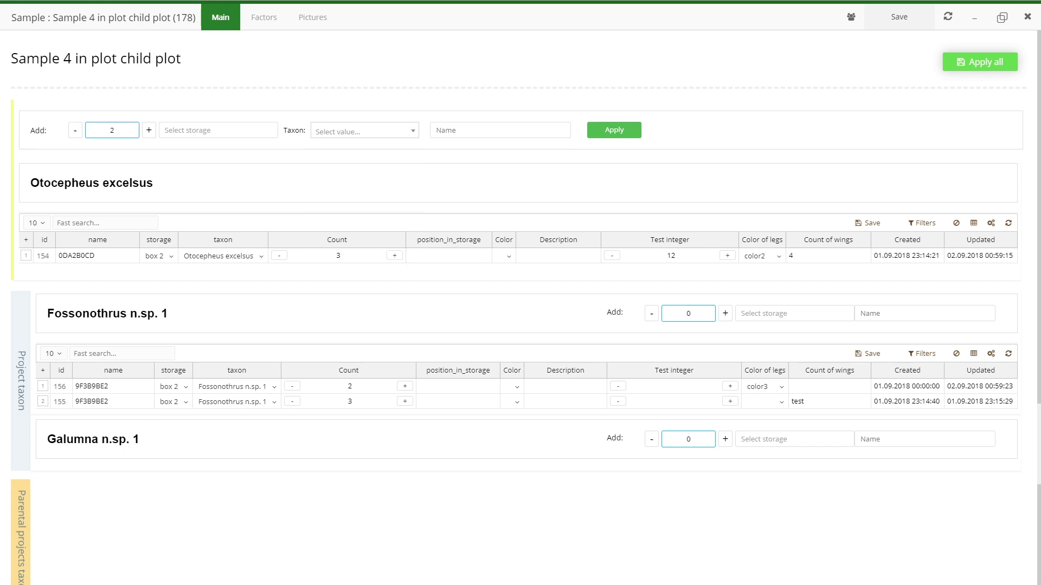
pyautogui.click(26, 255)
pyautogui.press('Return')
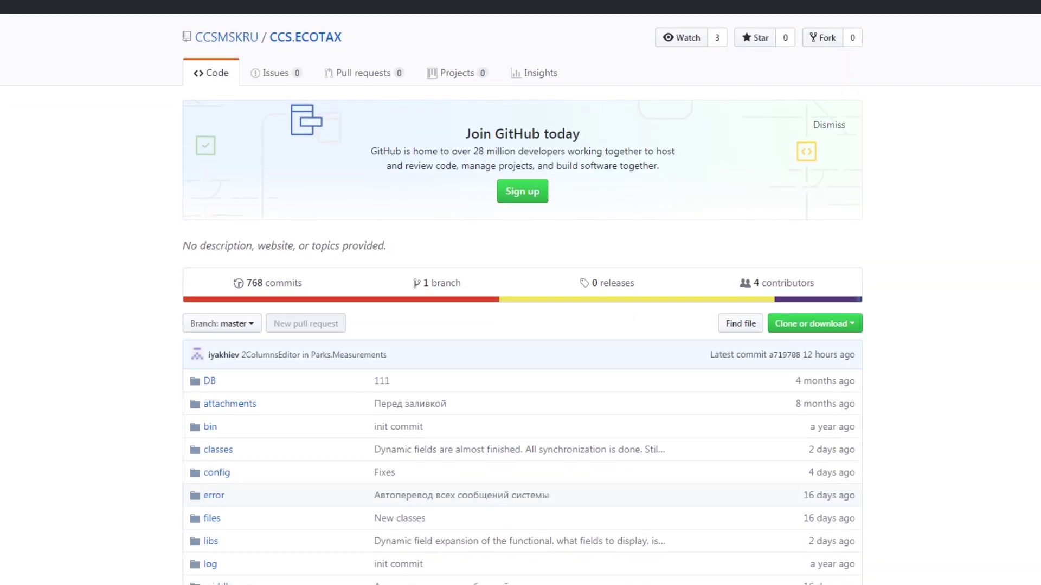
# Scroll through the CCS.ECOTAX repository page on GitHub
pyautogui.scroll(-4, 520, 293)
pyautogui.scroll(7, 520, 292)
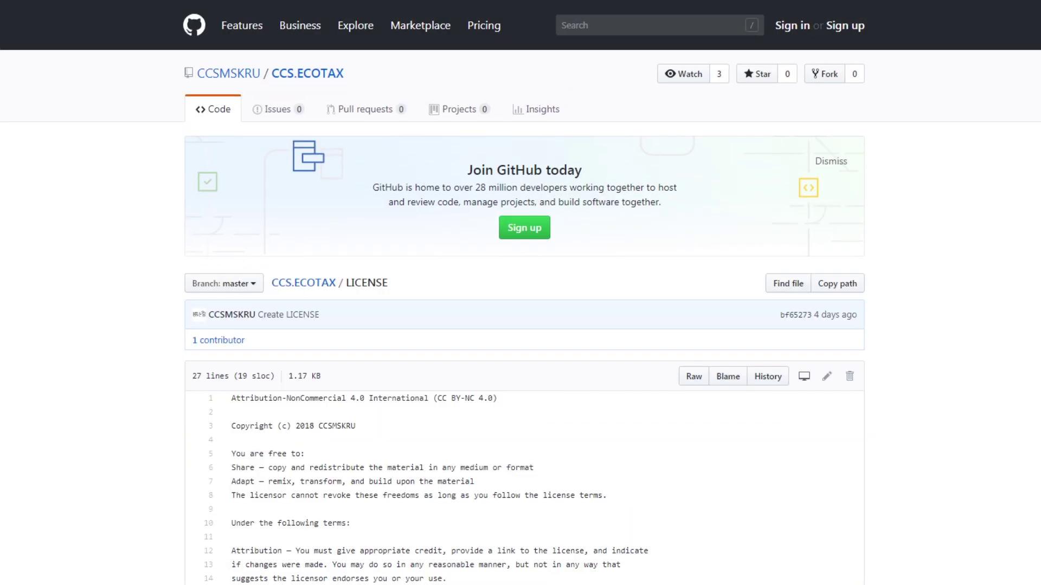
pyautogui.scroll(-1, 520, 293)
pyautogui.scroll(-3, 521, 292)
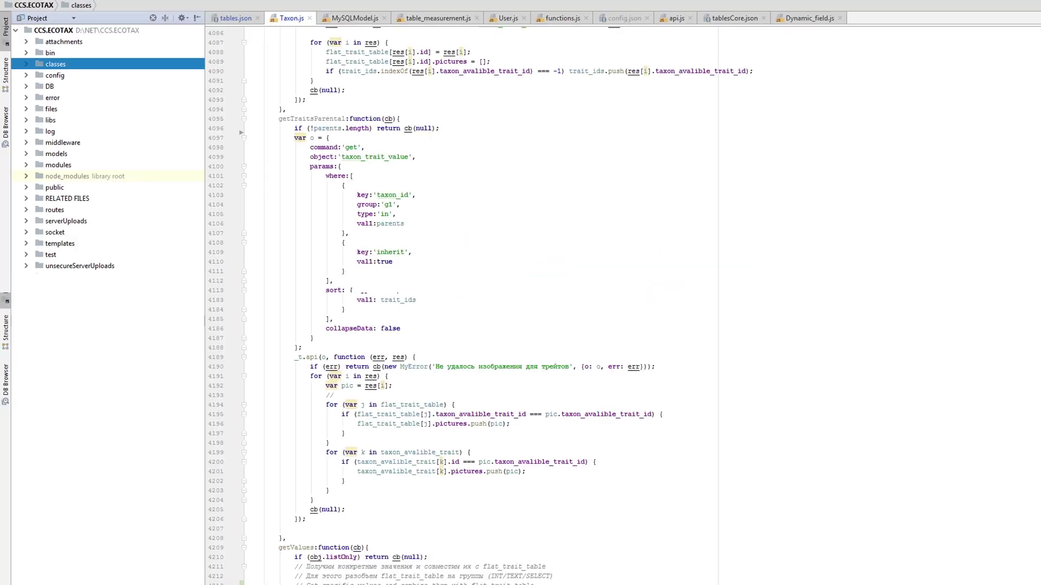
# Scroll Taxon.js down to the getValues function
pyautogui.scroll(-7, 488, 298)
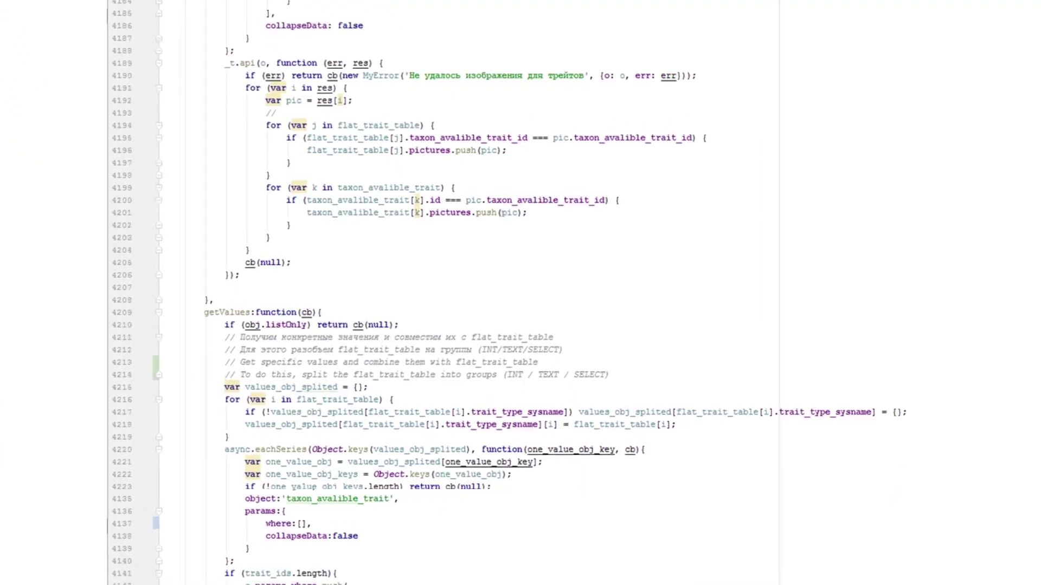
pyautogui.scroll(-1, 488, 298)
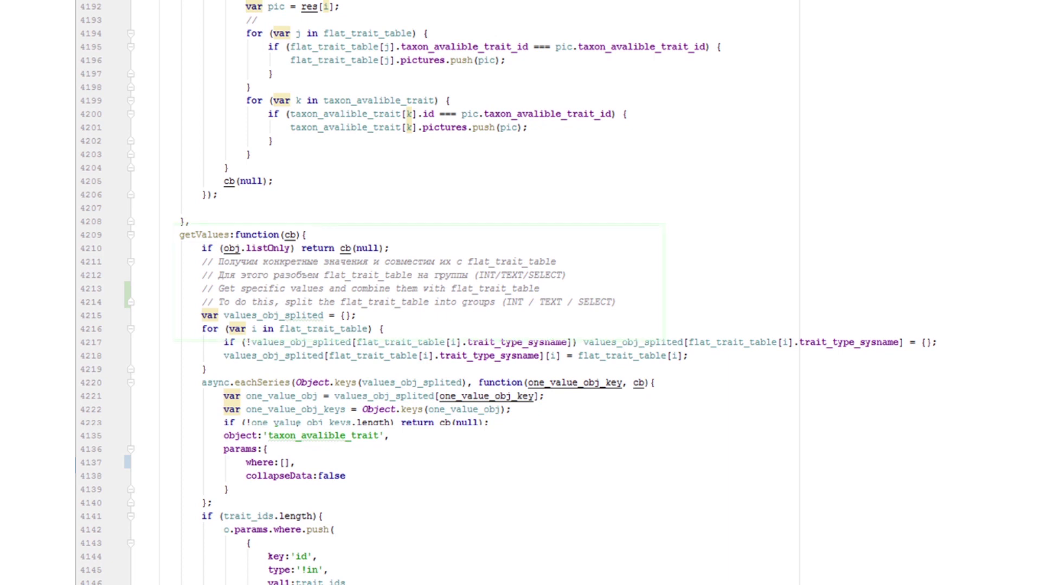